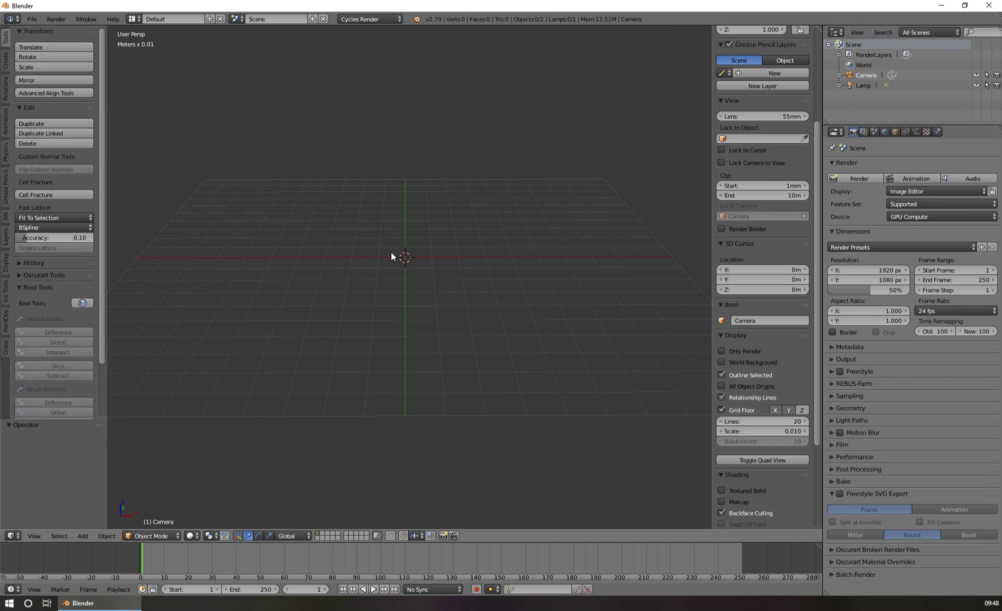
- Orbit the empty scene so the grid floor is viewed at a diagonal angle
middle_drag(396, 237, 413, 240)
- Bring up the File menu commands
click(35, 21)
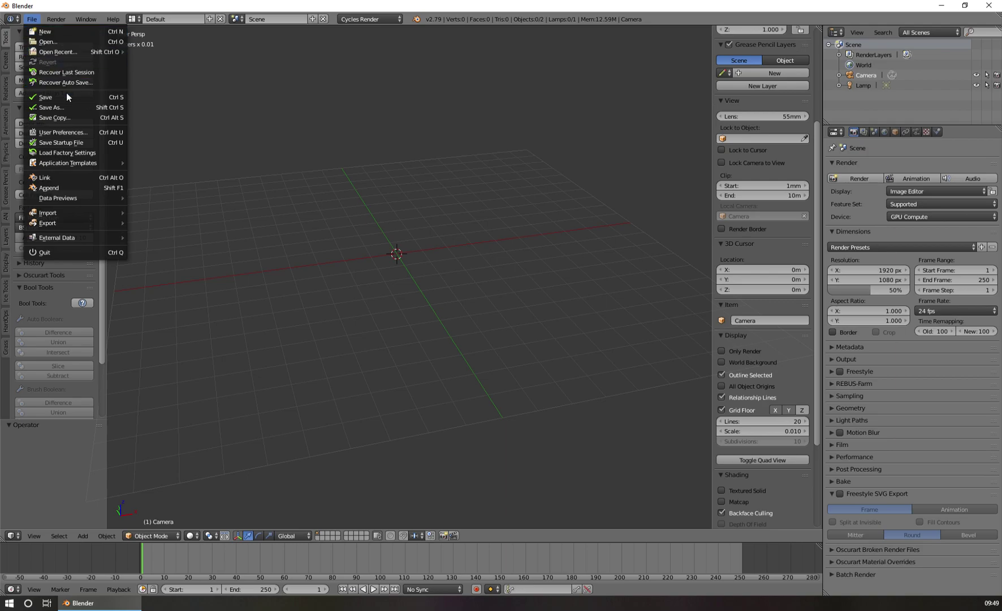
- Start File > Append and jump to the CW Installation folder bookmark
click(113, 193)
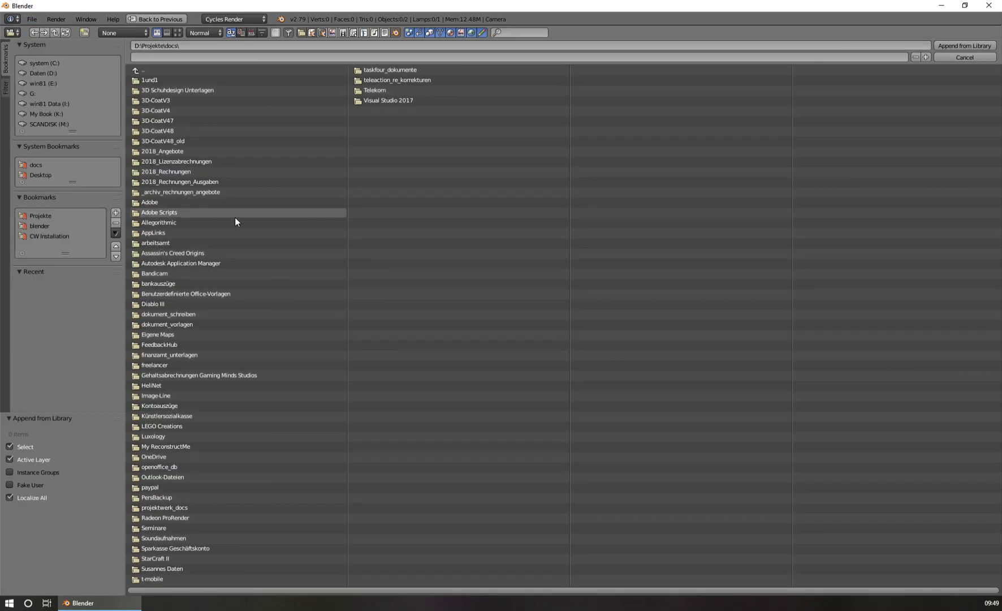
click(58, 237)
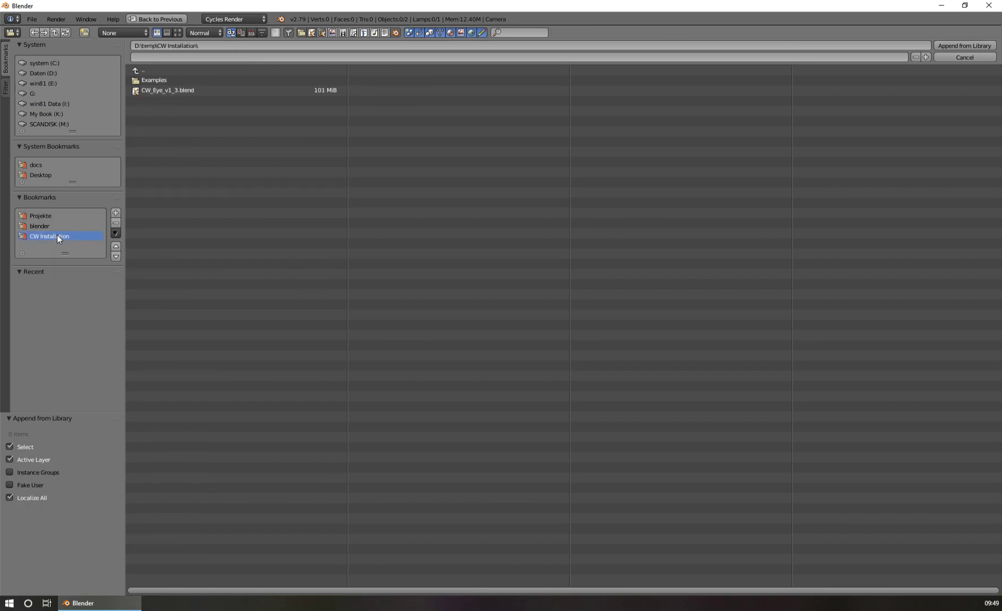
- Append the CW_Eye_Ocean material from the Material folder of CW_Eye_v1_3.blend
double_click(158, 90)
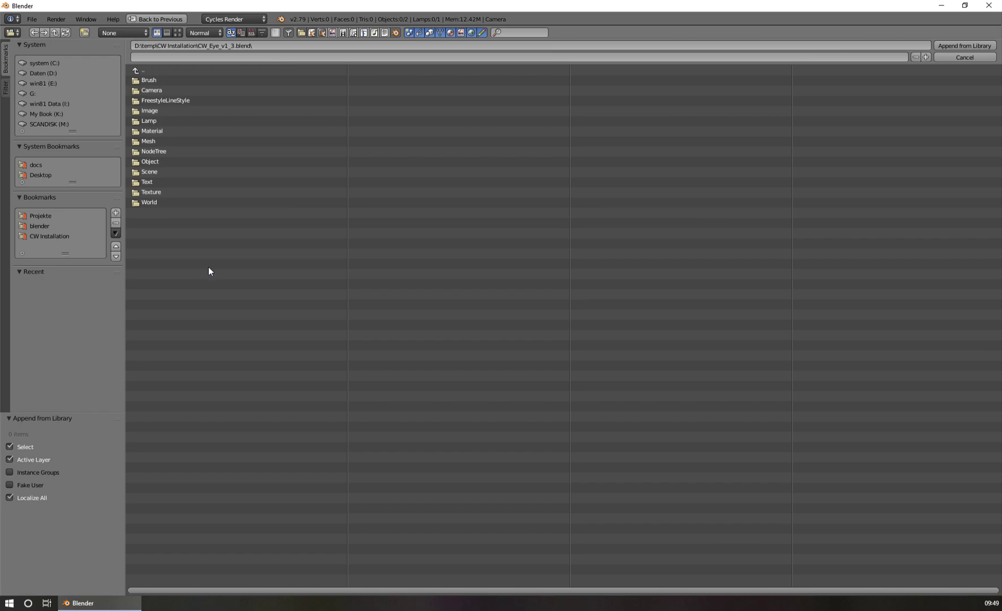
click(166, 131)
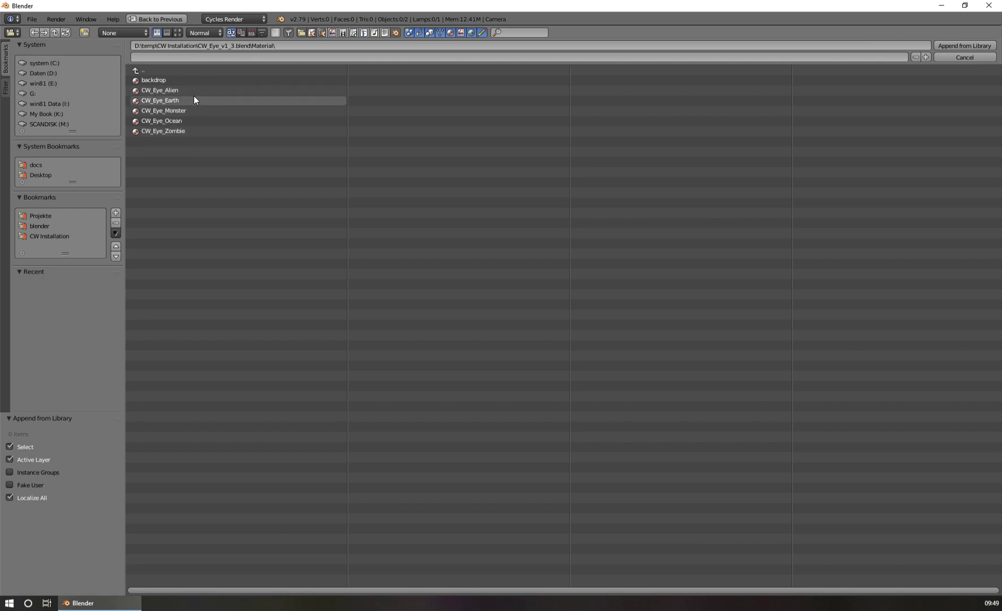
click(173, 124)
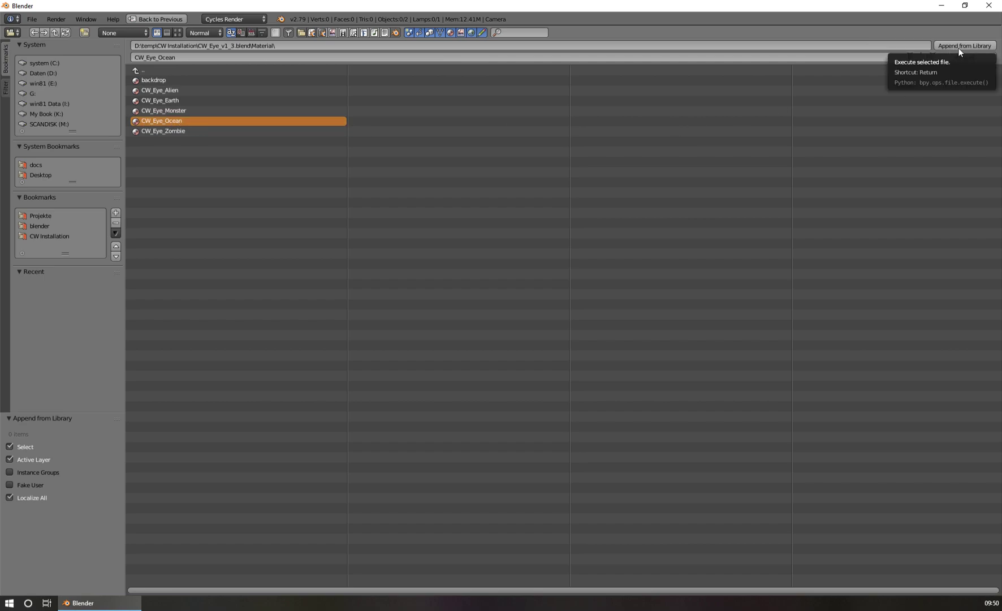
click(978, 46)
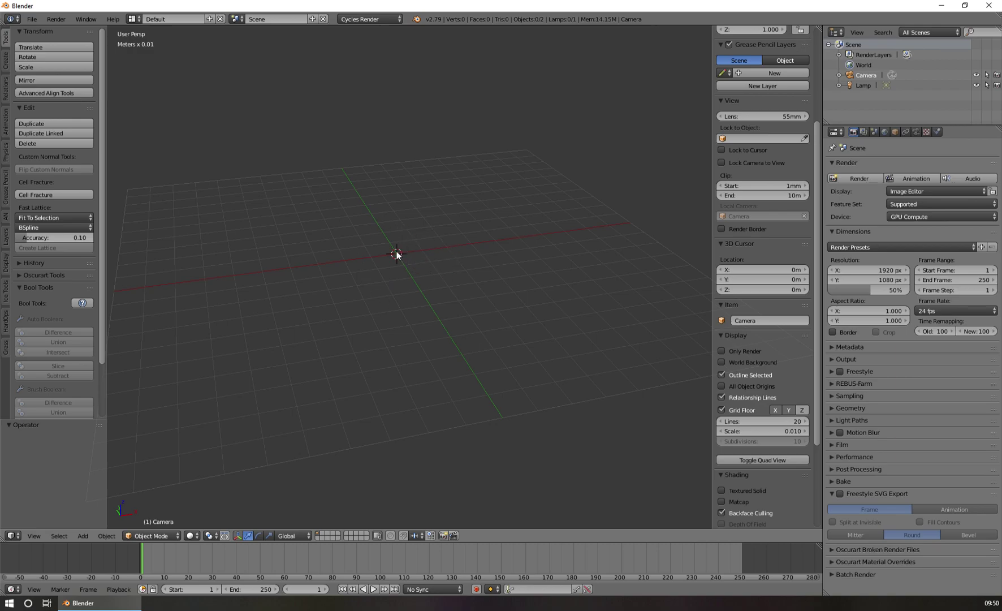
- Add a UV sphere with 64 segments and 32 rings, and shade it smooth
key(shift+a)
mouse_move(396, 252)
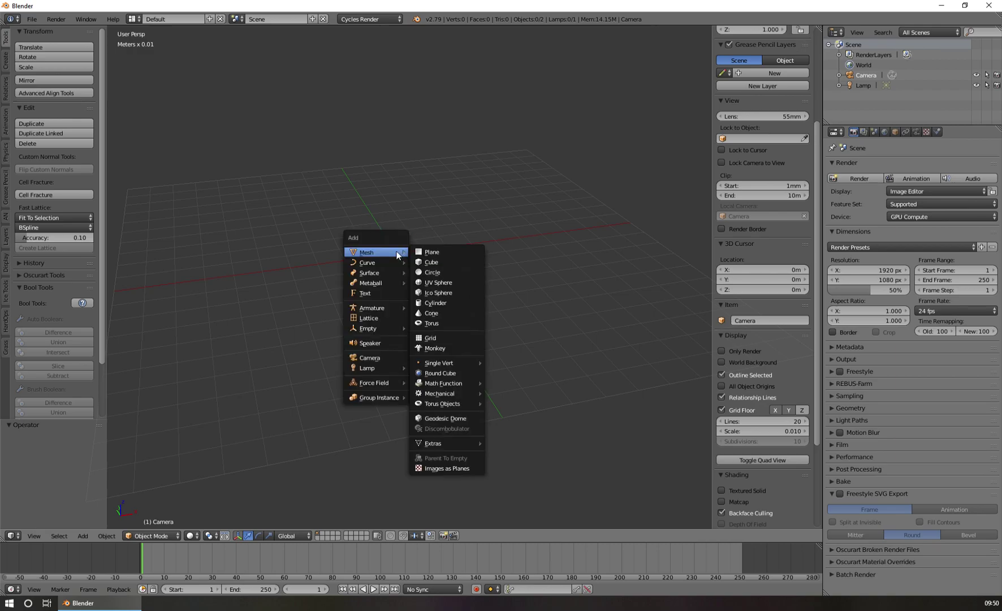
click(448, 281)
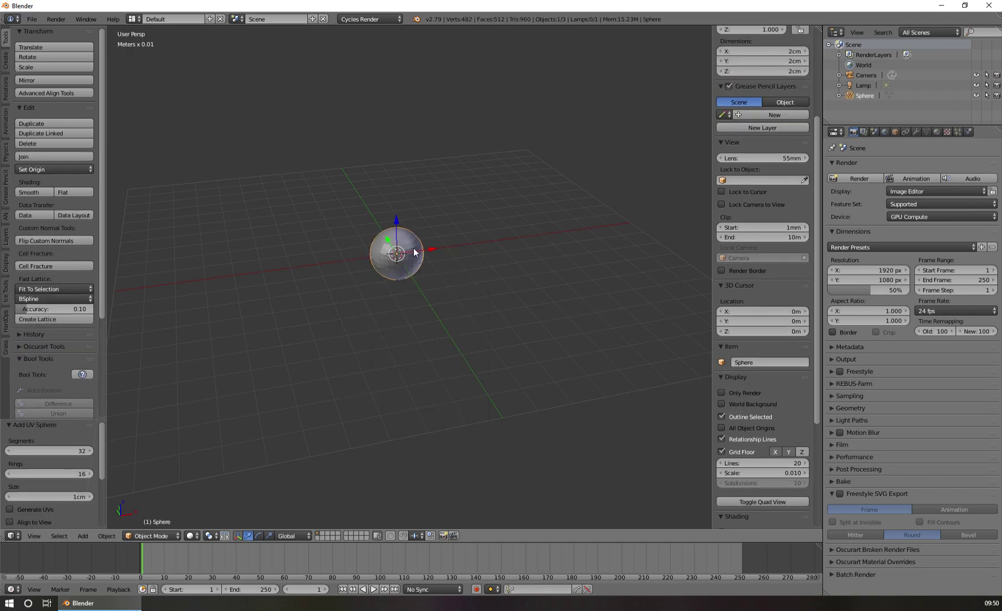
click(77, 451)
text(64)
key(Tab)
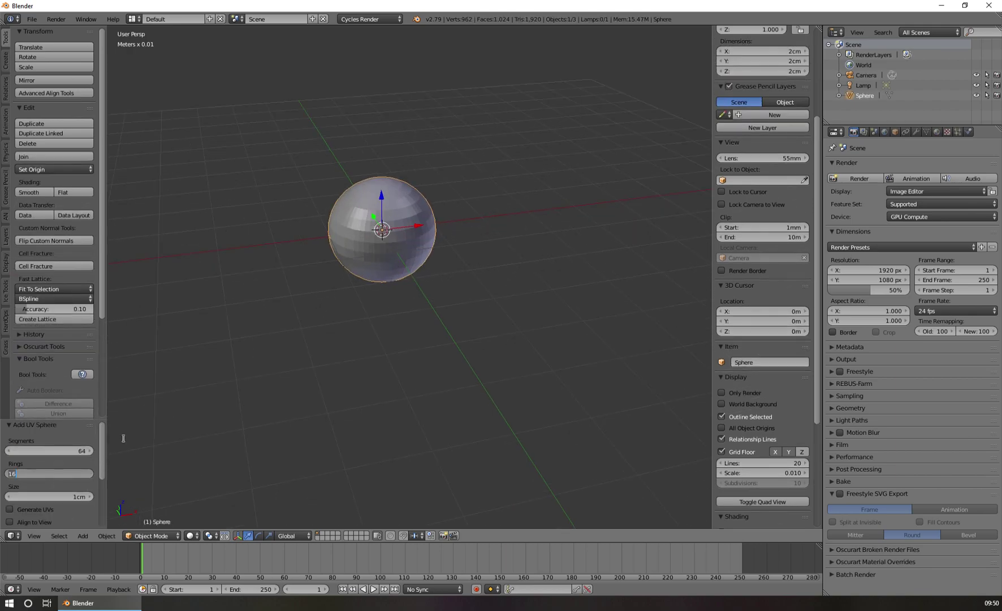
text(32)
key(Return)
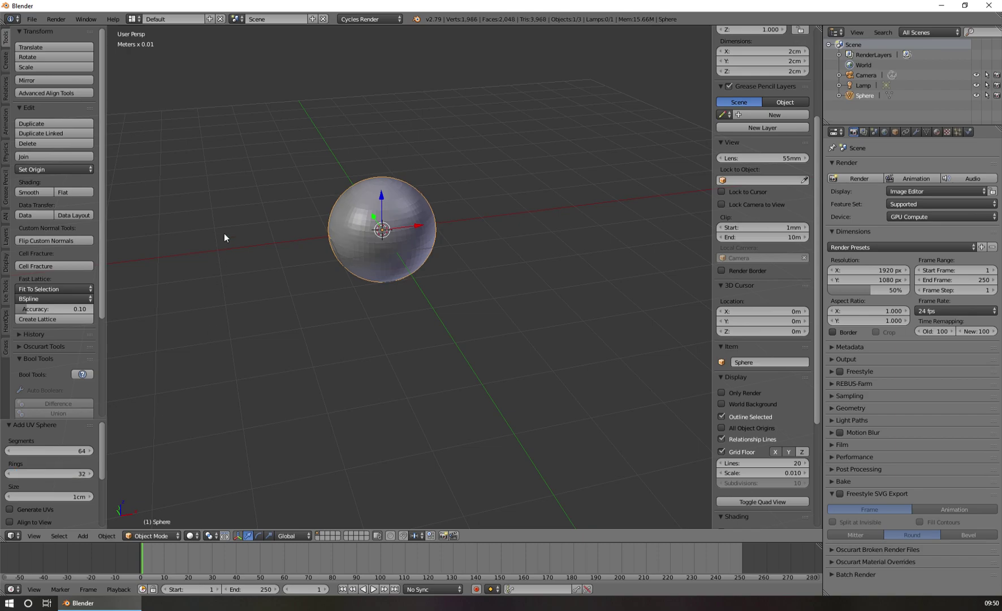
click(34, 192)
- Zoom in, draw a render border around the sphere, and switch to rendered preview
scroll(282, 246, up, 1)
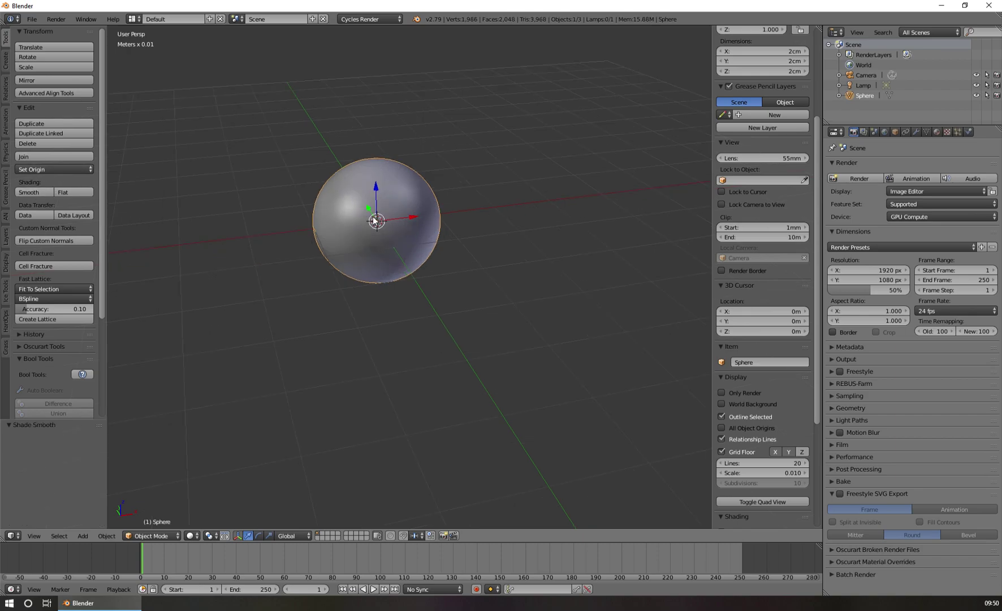
middle_drag(373, 221, 405, 292)
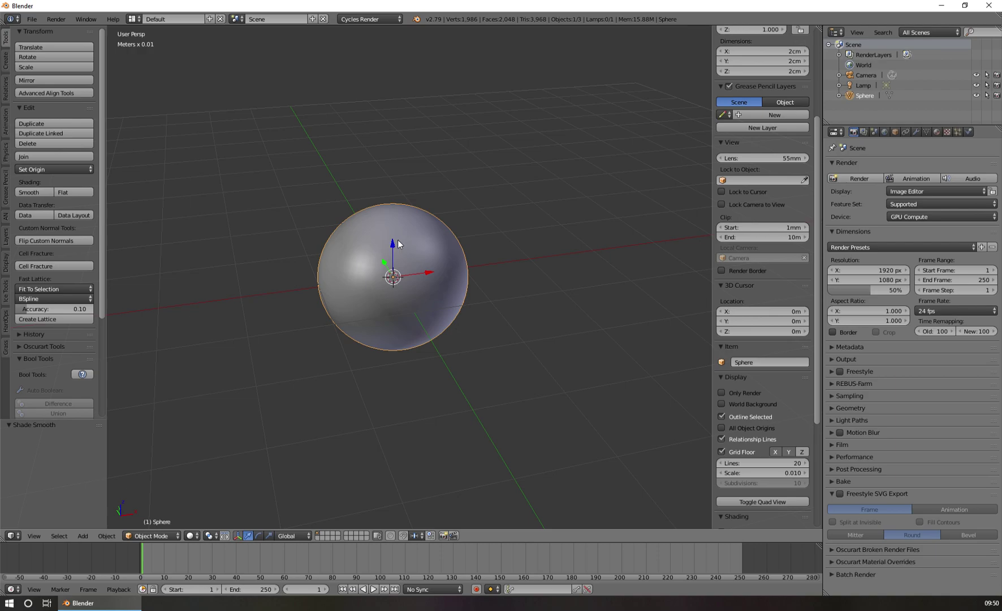
key(ctrl+b)
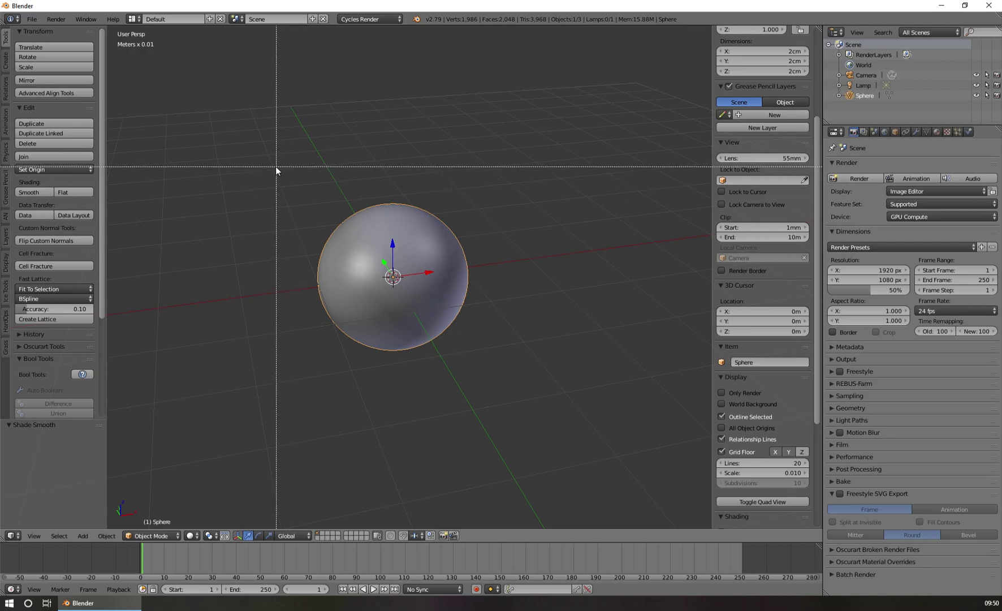
drag(278, 168, 524, 404)
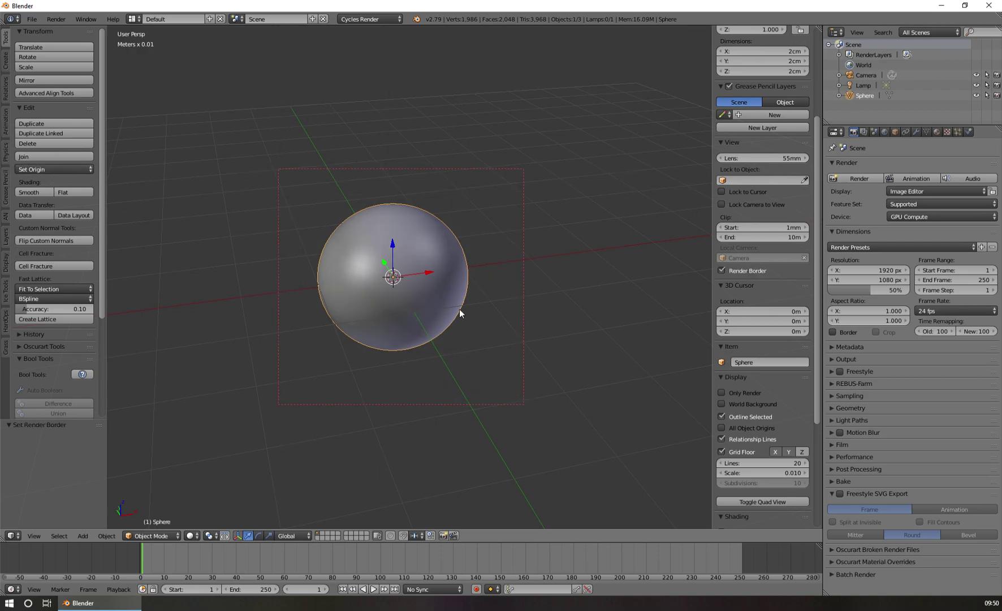
key(shift+z)
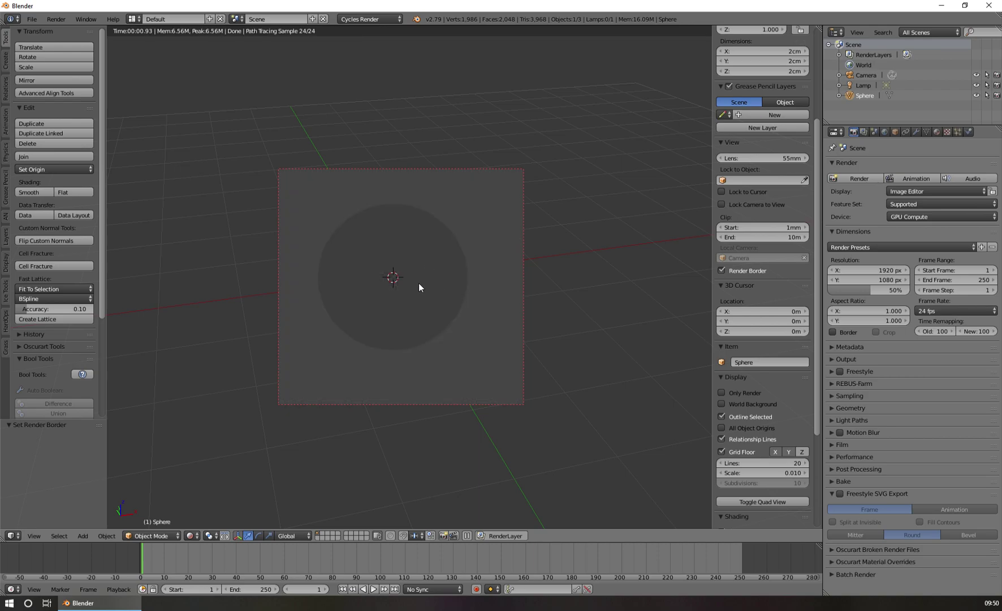
- Brighten the World background colour value
click(885, 132)
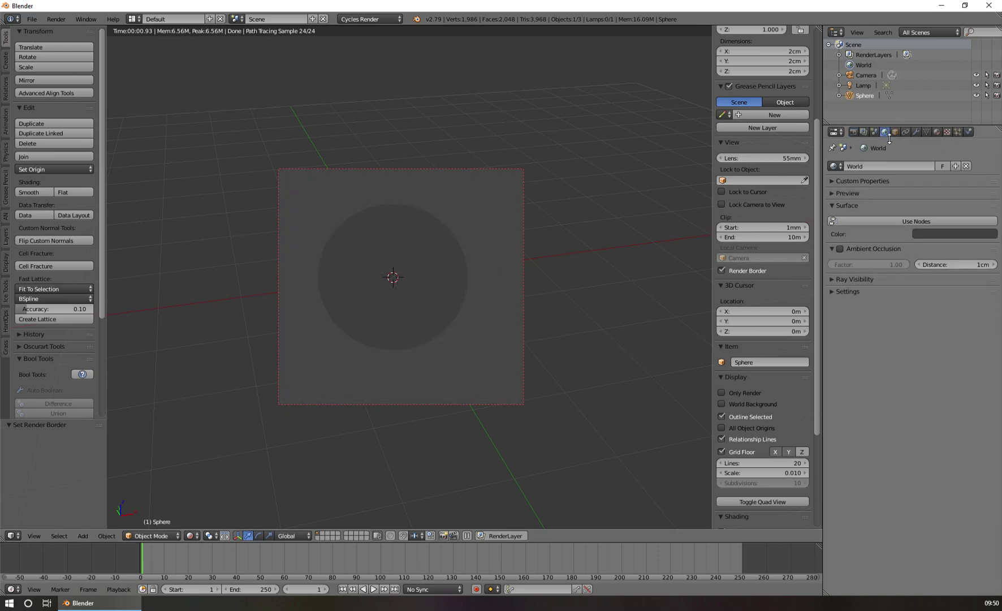
click(961, 235)
drag(991, 150, 991, 131)
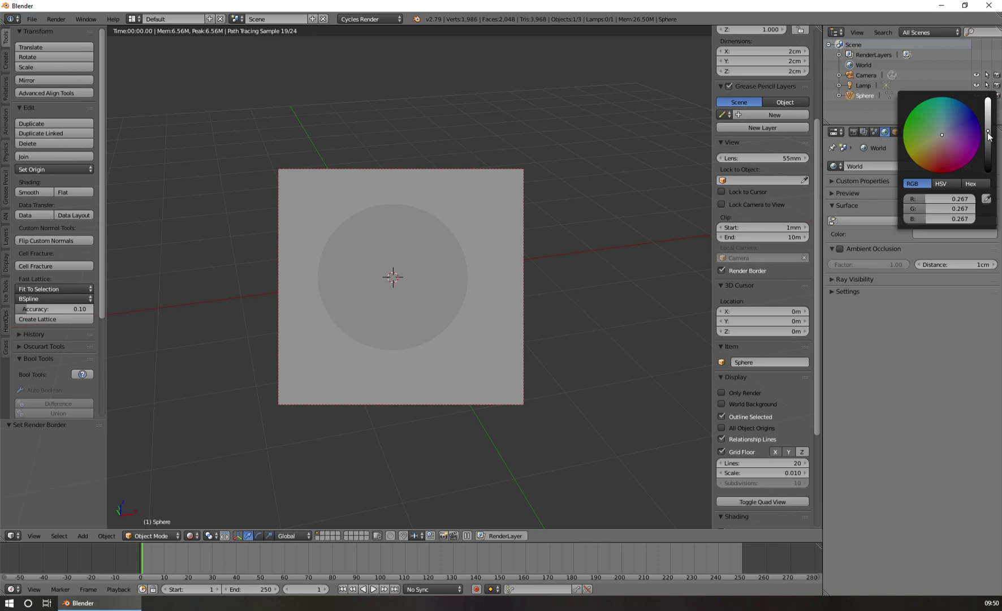
- Change the lamp type to Sun, then reselect the sphere
click(864, 85)
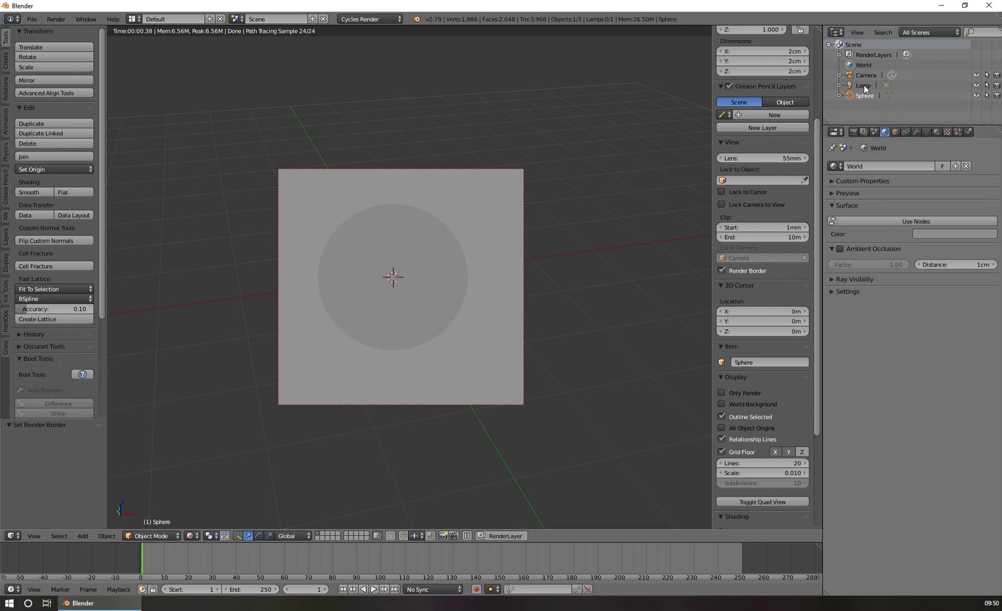
click(916, 132)
click(880, 220)
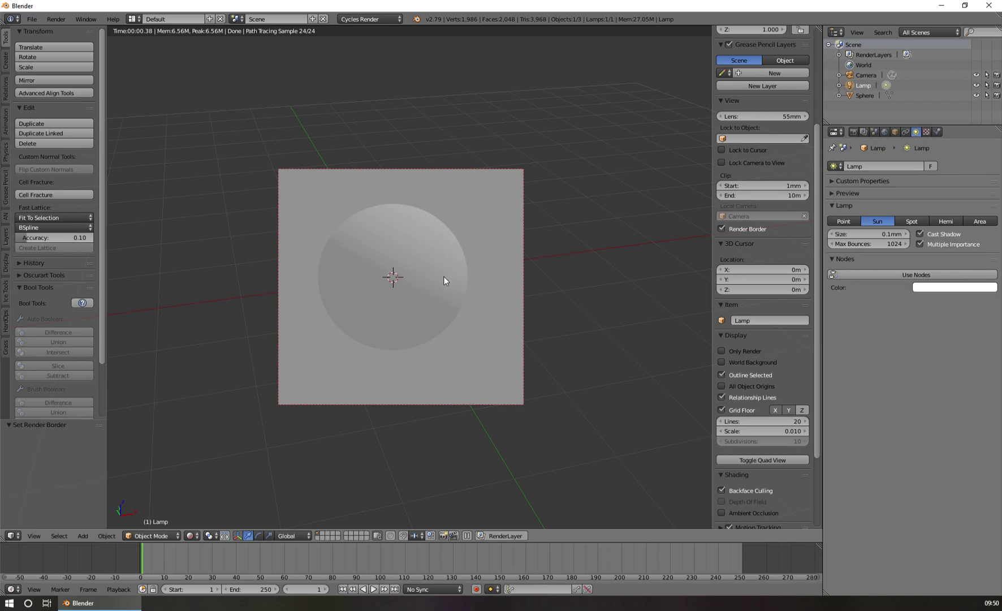
click(864, 96)
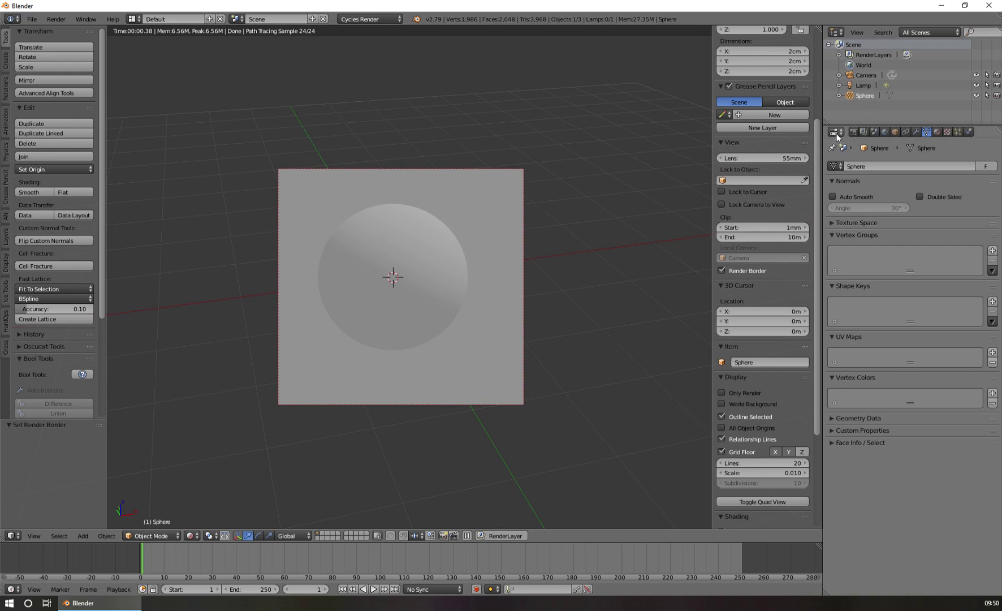
- Assign the appended CW_Eye_Ocean material to the sphere's material slot
click(937, 132)
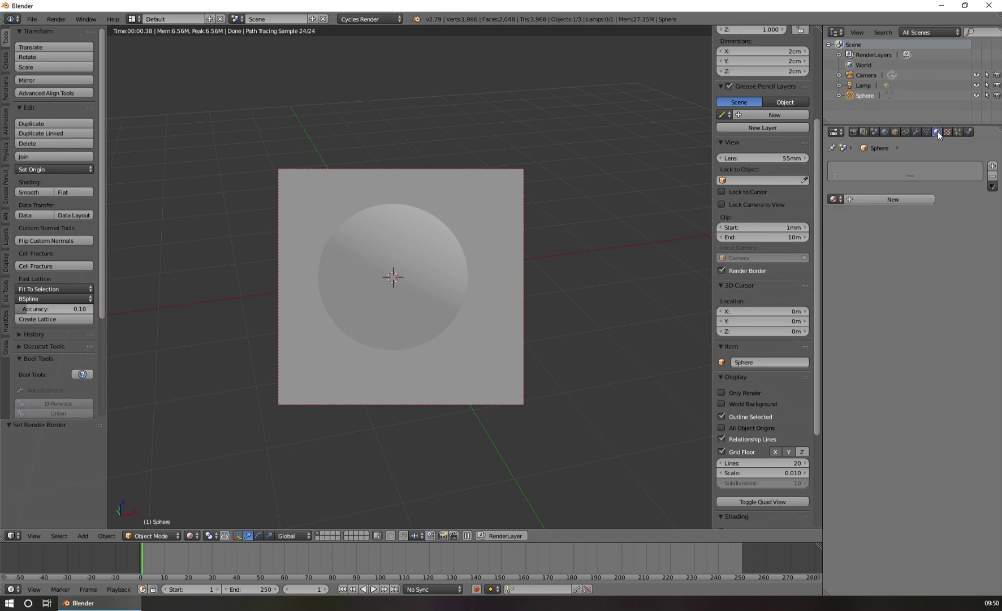
drag(912, 178, 915, 192)
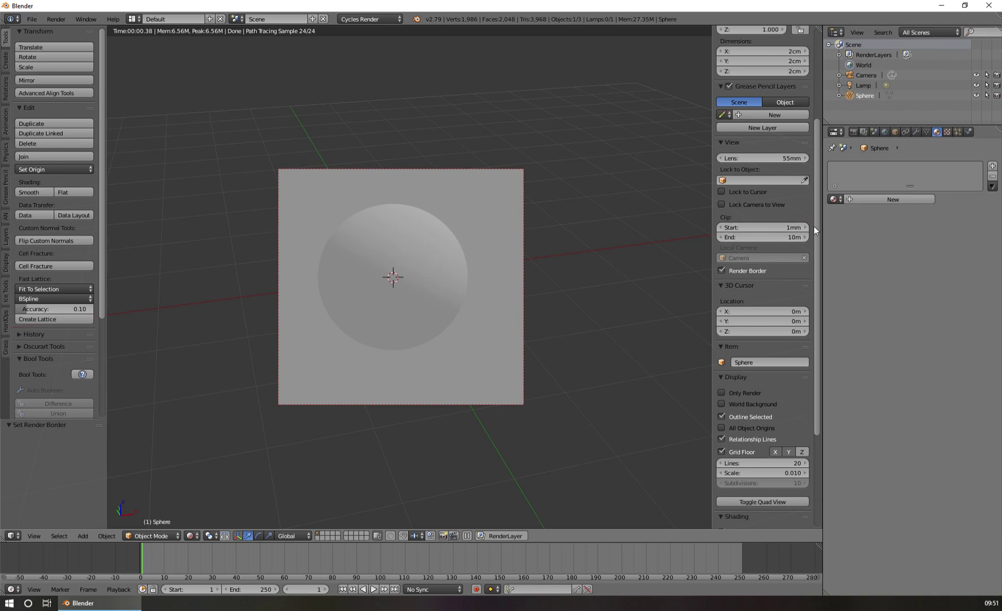
click(834, 199)
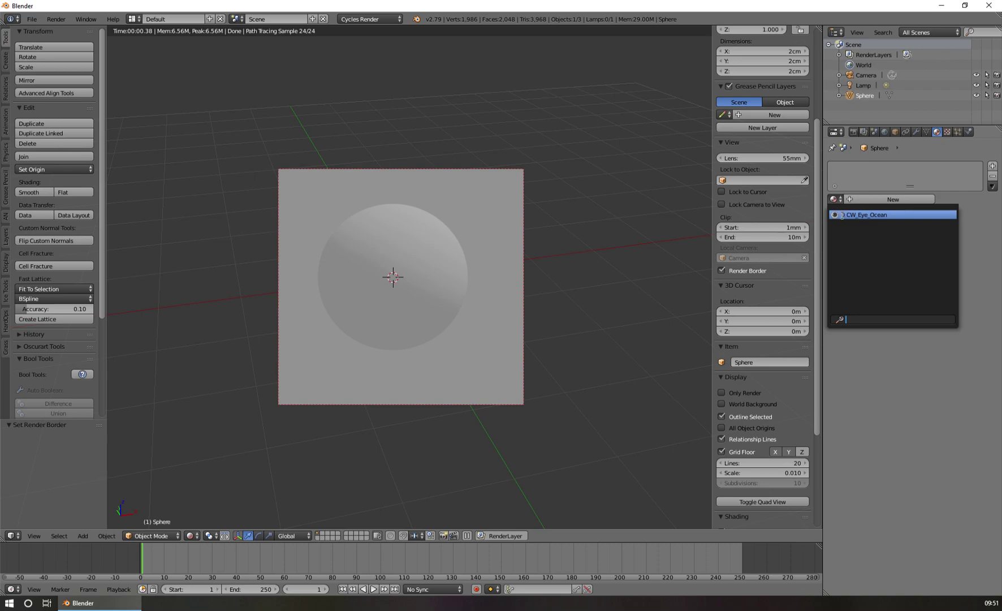
click(895, 215)
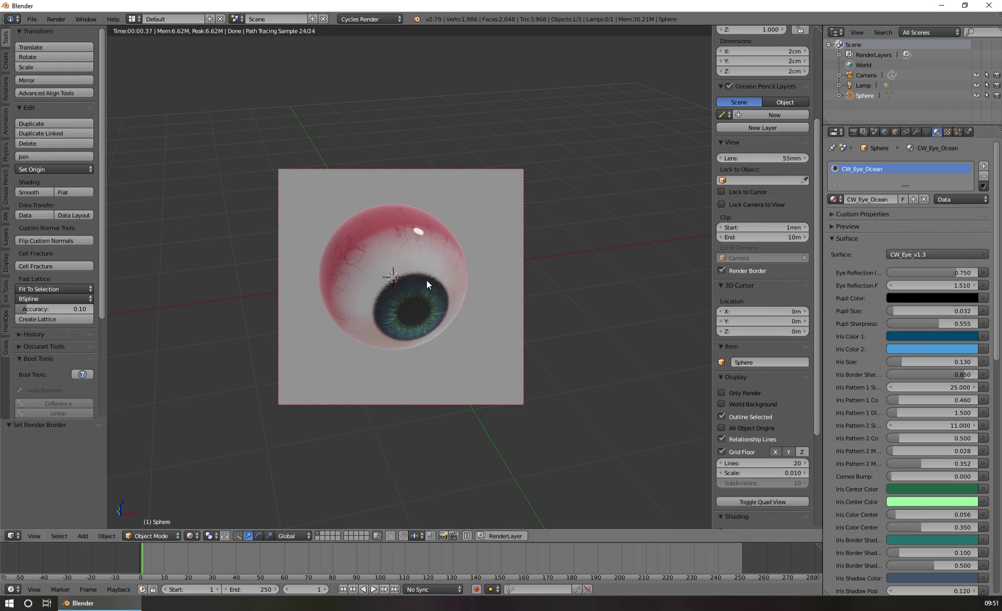
- Orbit until the blue-green iris faces forward, then drag the timeline border up
mouse_move(427, 281)
middle_down()
mouse_move(412, 257)
mouse_move(418, 265)
middle_up()
click(576, 249)
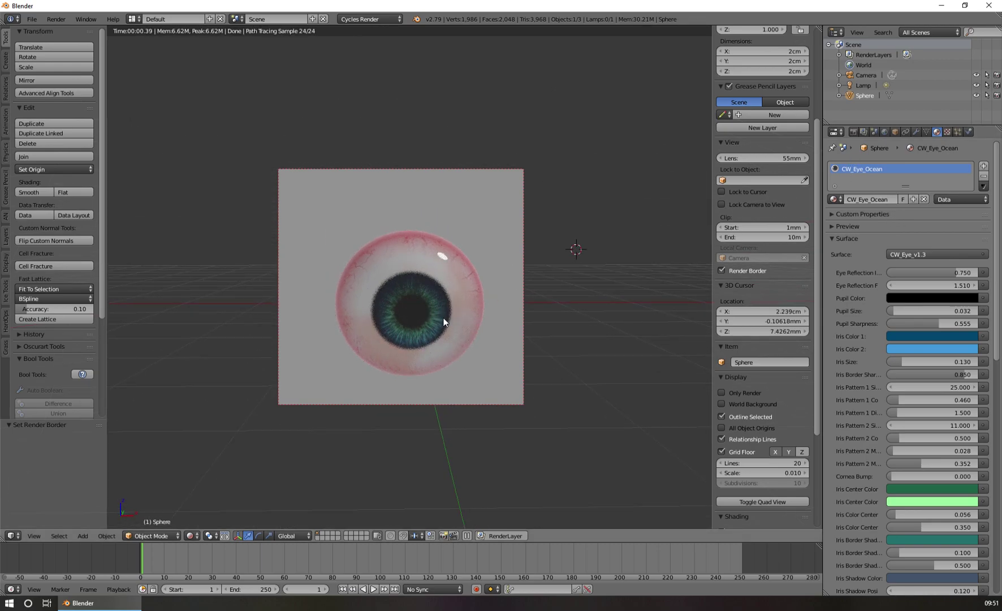
middle_drag(426, 308, 436, 270)
middle_drag(432, 259, 382, 264)
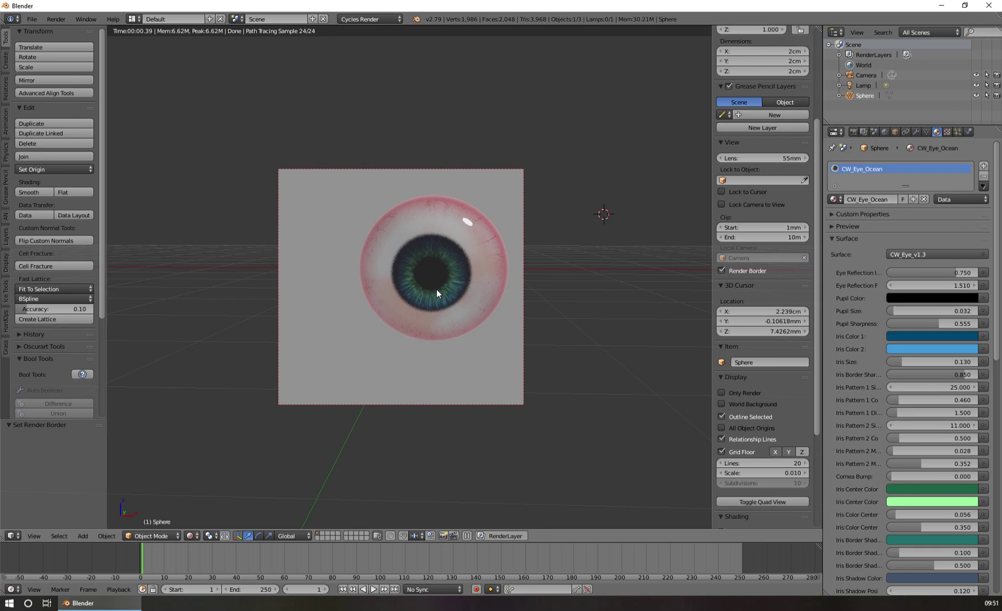
middle_drag(437, 289, 467, 294)
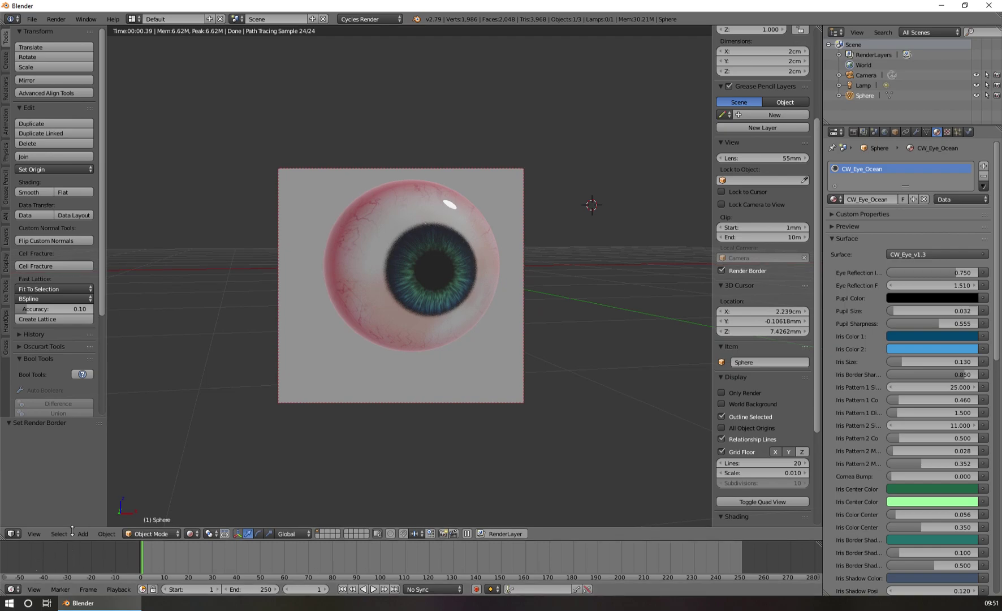
drag(67, 542, 70, 304)
- Redraw the render border around the eyeball and show CW_Eye_Ocean's Shader node tree in the lower area
key(ctrl+b)
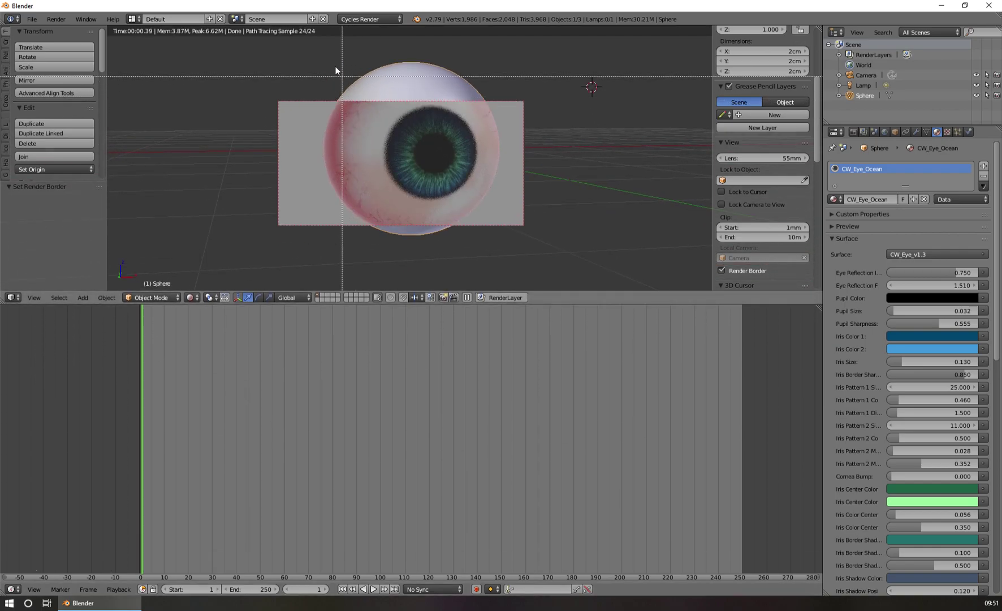
drag(306, 41, 529, 259)
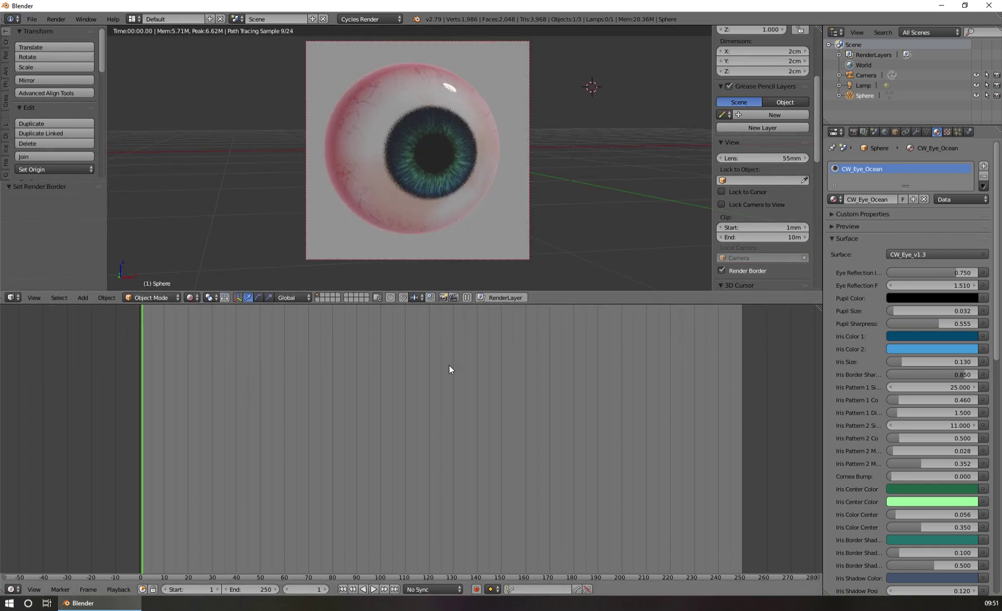
click(13, 589)
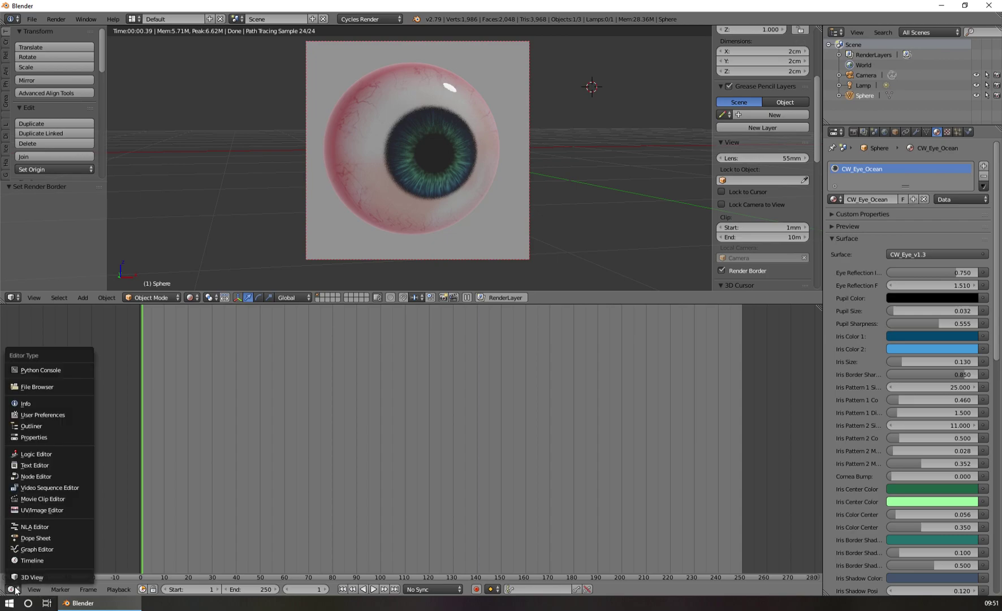
click(51, 478)
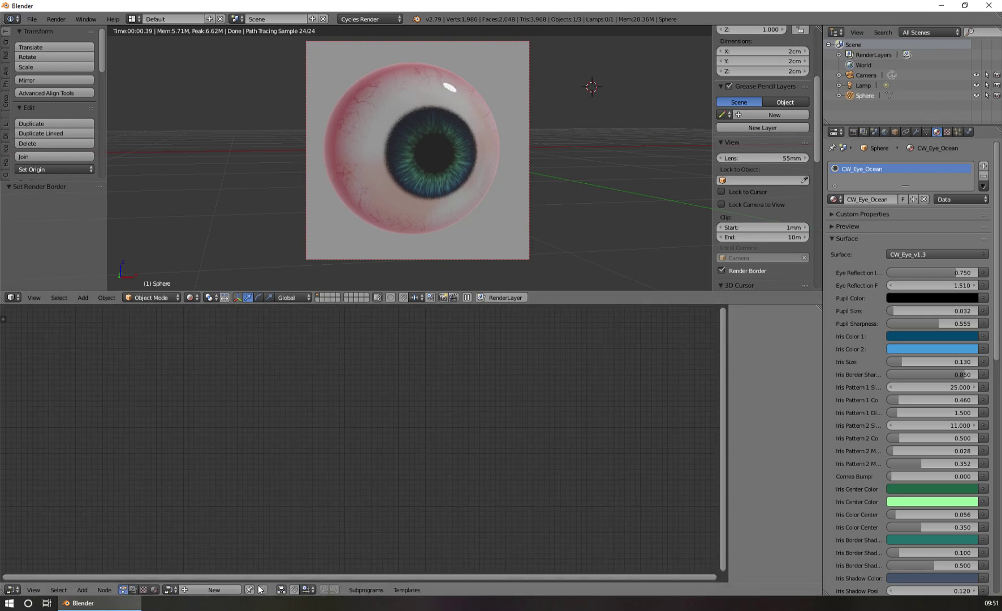
click(155, 589)
scroll(421, 457, up, 4)
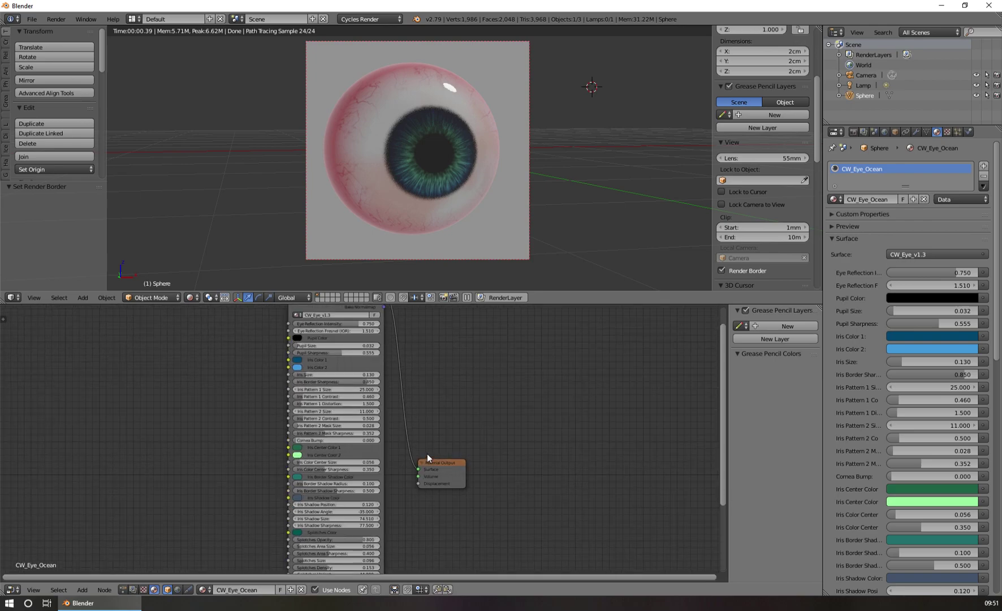